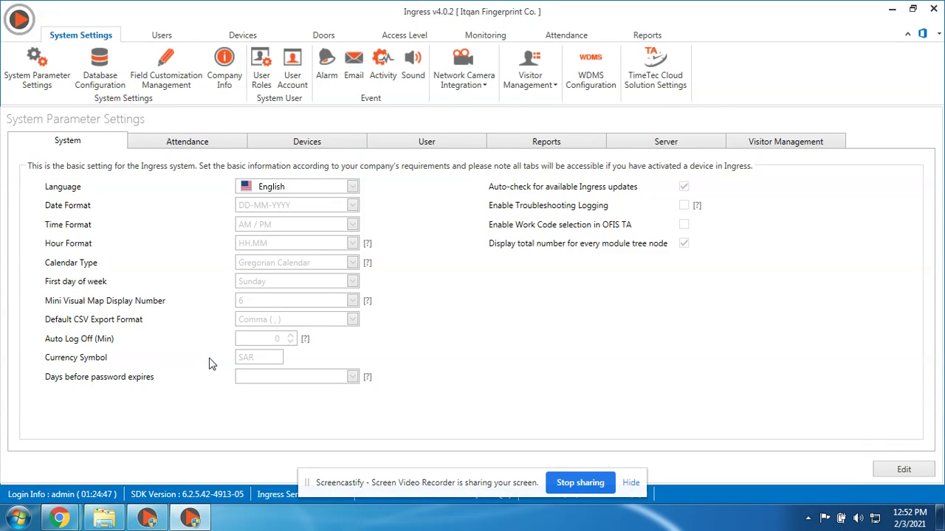
Switch to the Users module to show the empty user list
{"action": "left_click", "coordinate": [163, 35]}
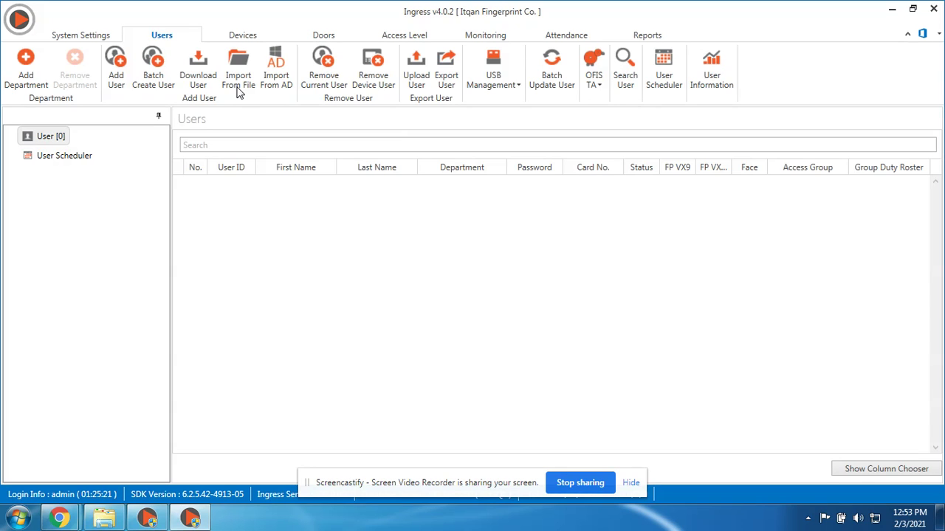
{"action": "left_click", "coordinate": [238, 84]}
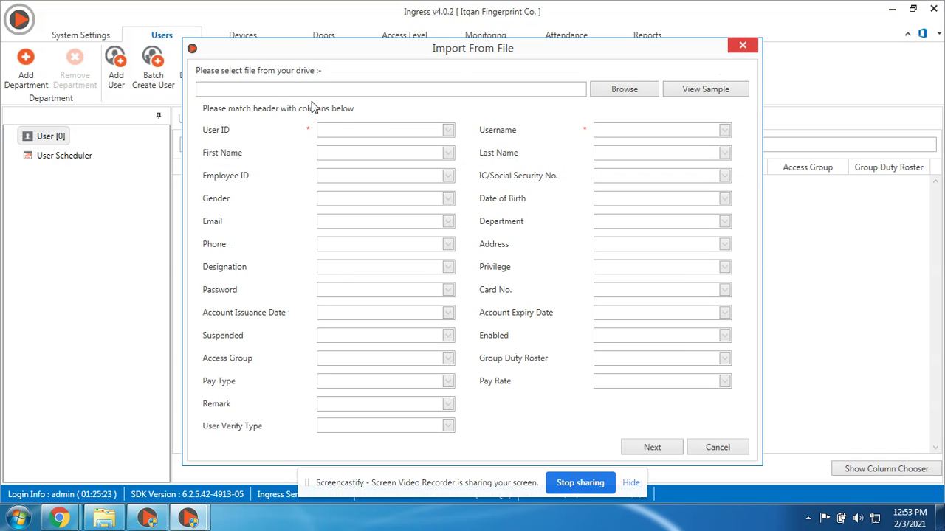
{"action": "left_click", "coordinate": [725, 90]}
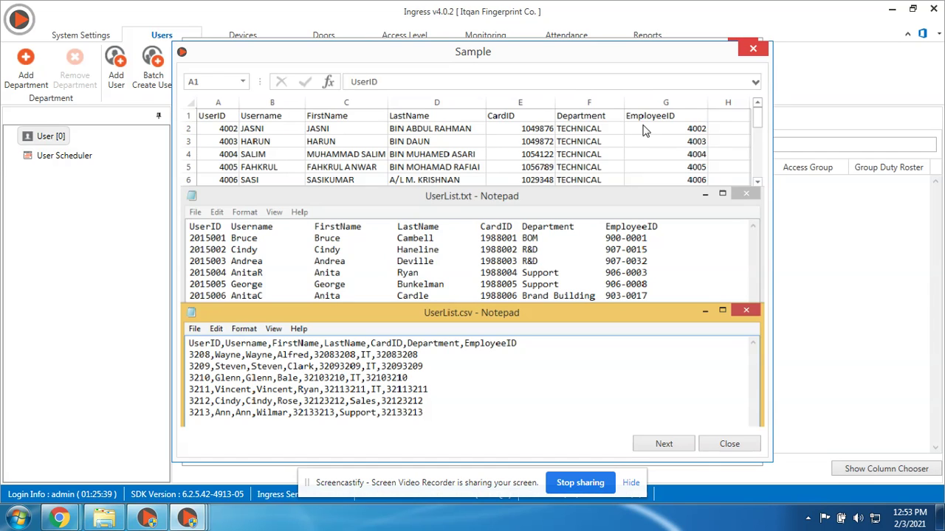
{"action": "left_click", "coordinate": [728, 444]}
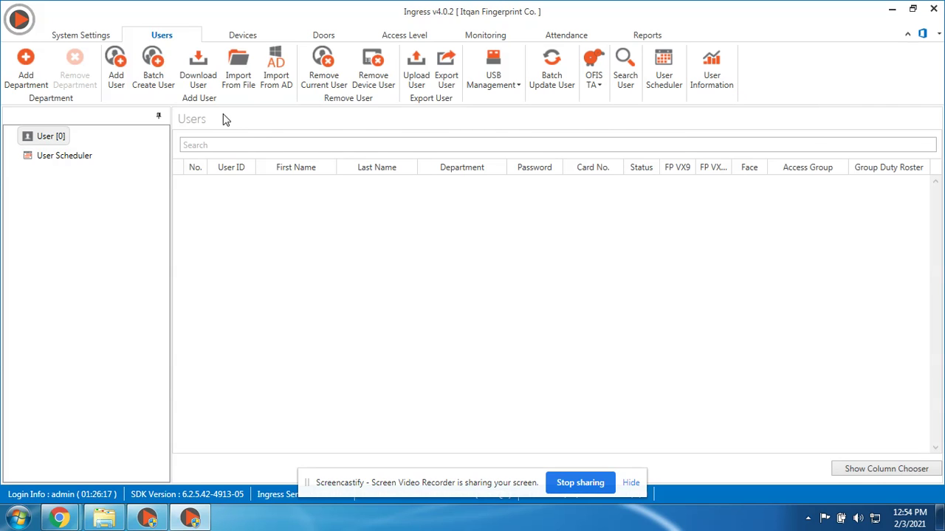
Pick Attendance TA100c, select users 1000 and 2000, and include credentials, fingerprints and card numbers
{"action": "left_click", "coordinate": [199, 80]}
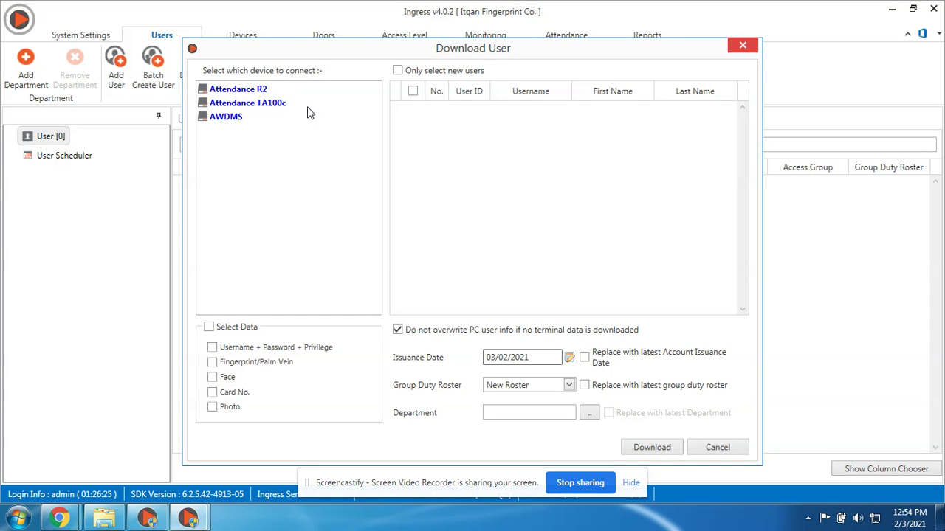
{"action": "mouse_move", "coordinate": [273, 107]}
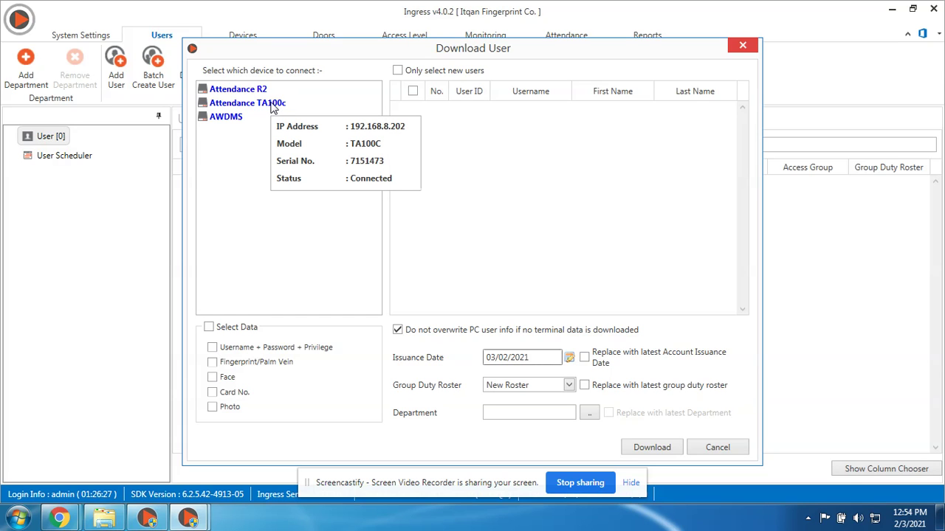
{"action": "left_click", "coordinate": [273, 108]}
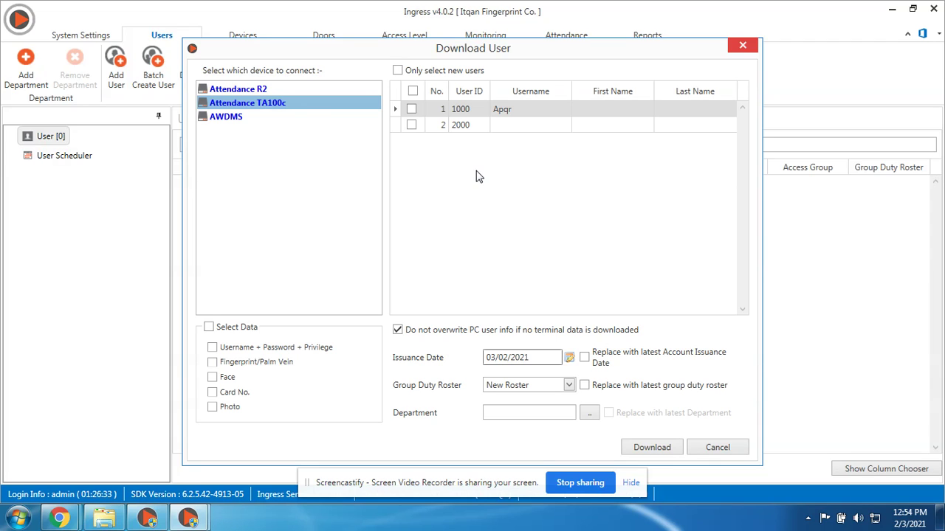
{"action": "left_click", "coordinate": [413, 91]}
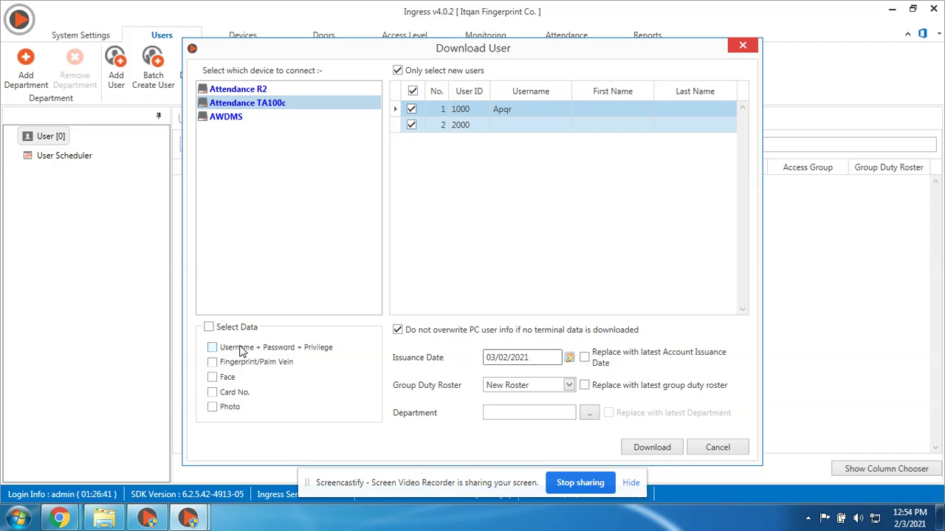
{"action": "left_click", "coordinate": [214, 351]}
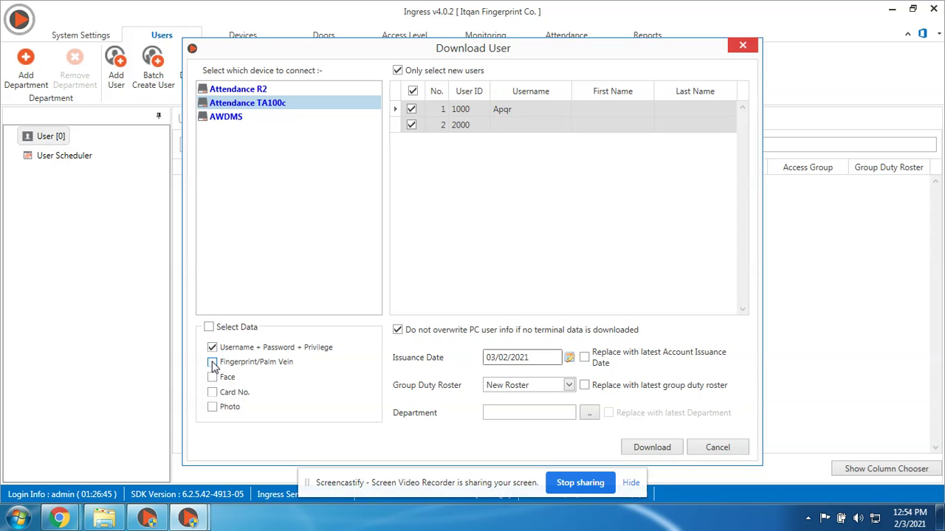
{"action": "left_click", "coordinate": [213, 363]}
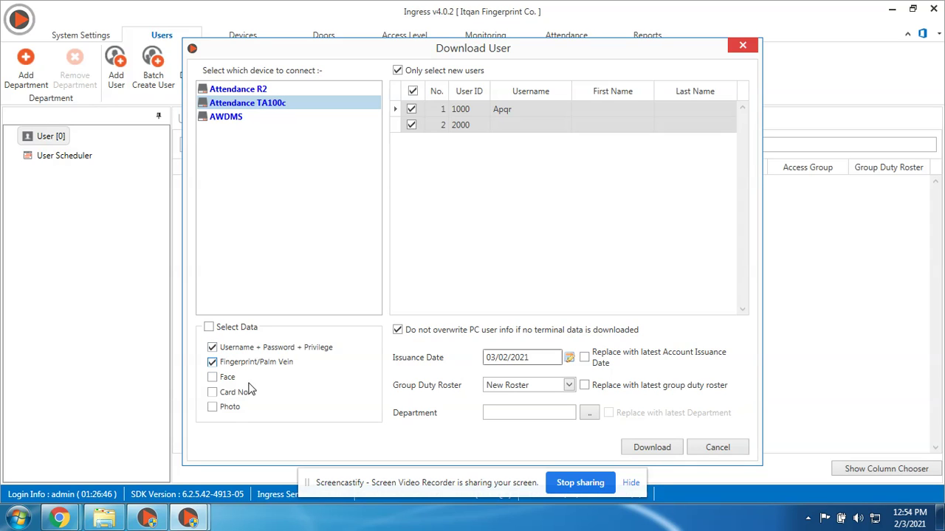
{"action": "left_click", "coordinate": [213, 394]}
Download with issuance date 01/01/2021 replacing old dates, keeping previous transaction logs
{"action": "left_click", "coordinate": [570, 359]}
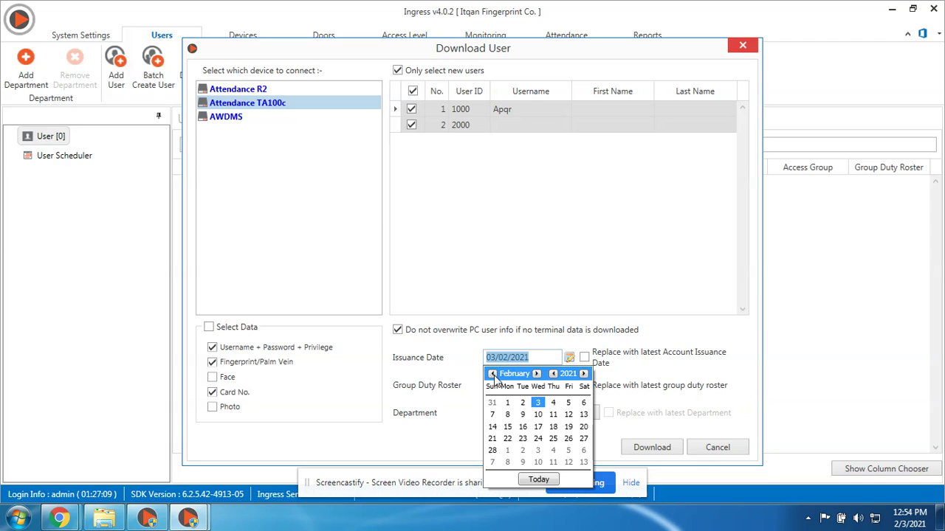
{"action": "left_click", "coordinate": [493, 373]}
{"action": "left_click", "coordinate": [568, 403]}
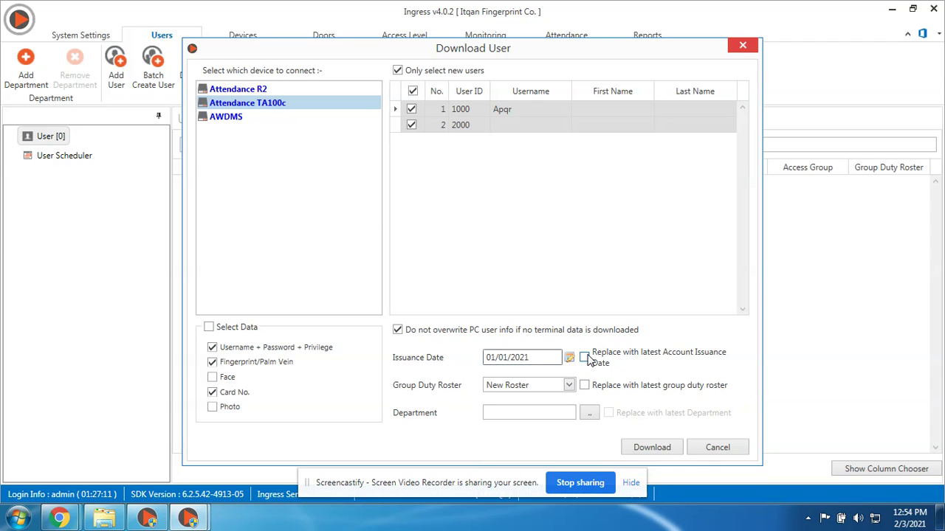
{"action": "left_click", "coordinate": [584, 357]}
{"action": "left_click", "coordinate": [656, 450]}
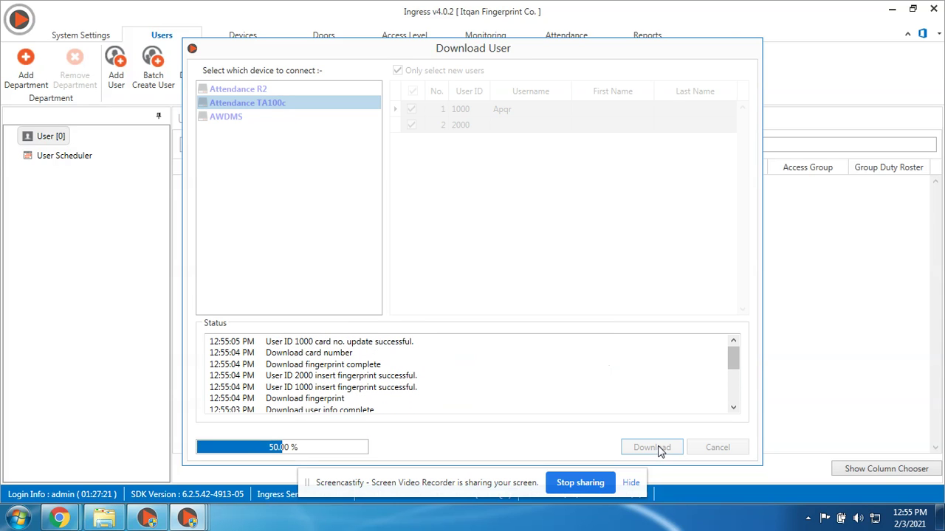
{"action": "left_click", "coordinate": [521, 305]}
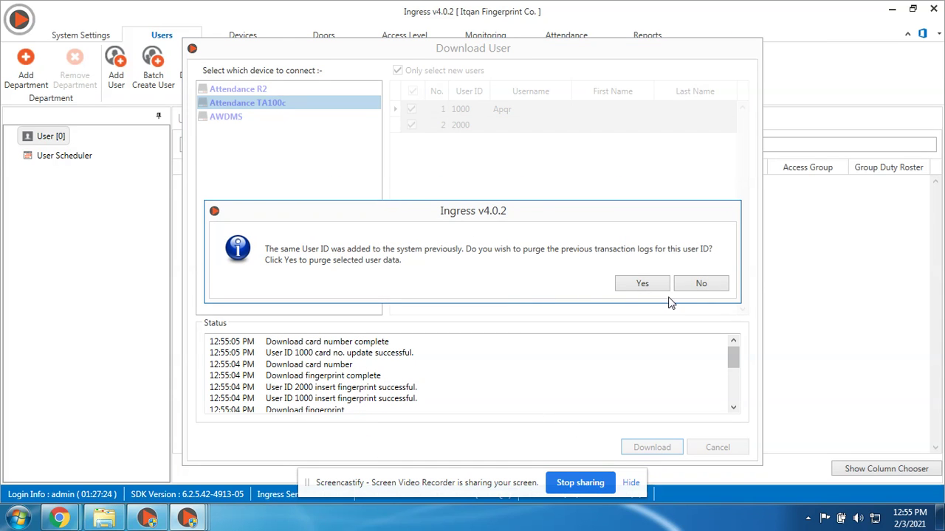
{"action": "left_click", "coordinate": [687, 293]}
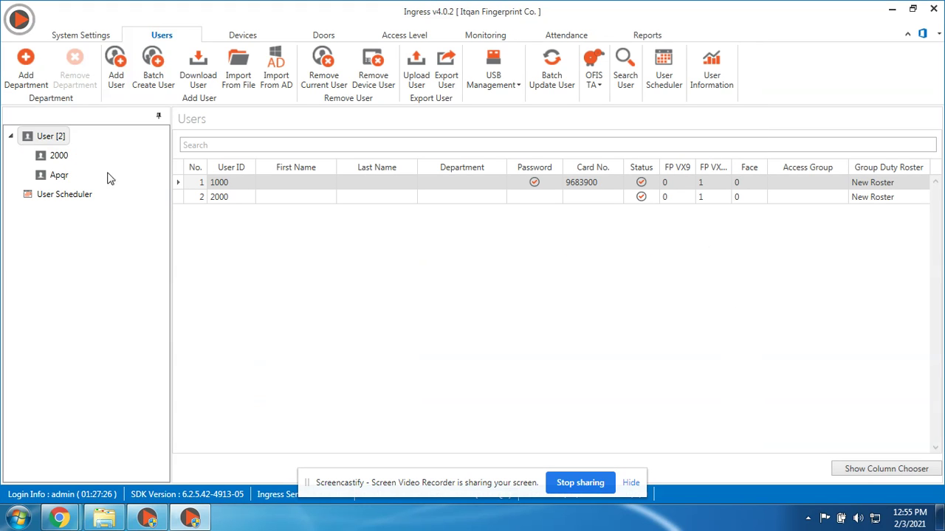
{"action": "left_click", "coordinate": [62, 161]}
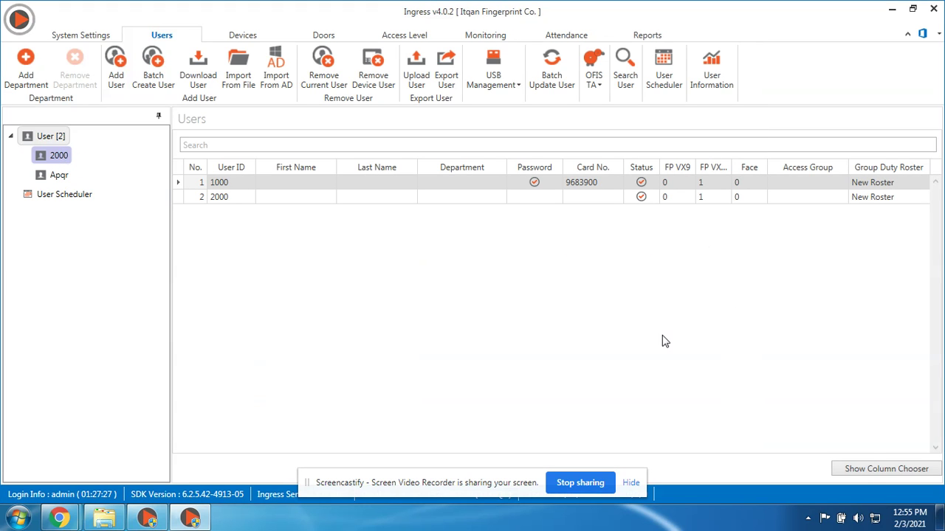
{"action": "left_click", "coordinate": [897, 471]}
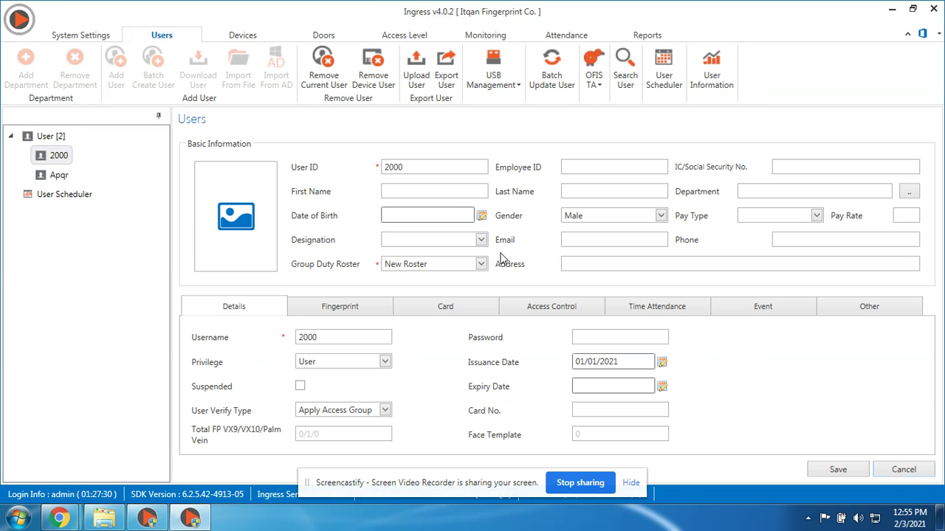
{"action": "left_click", "coordinate": [426, 192]}
{"action": "type", "text": "John"}
{"action": "left_click", "coordinate": [596, 190]}
{"action": "type", "text": "David"}
Change the username from 2000 to John and save the record
{"action": "double_click", "coordinate": [421, 193]}
{"action": "left_click", "coordinate": [356, 333]}
{"action": "left_click_drag", "start_coordinate": [315, 337], "coordinate": [293, 341]}
{"action": "type", "text": "John"}
{"action": "left_click", "coordinate": [839, 479]}
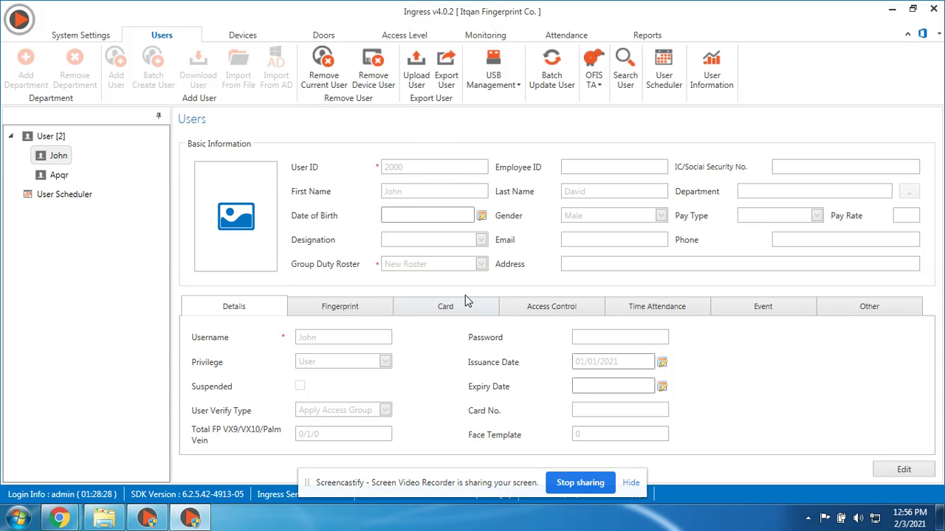
Review John's VX10 fingerprint templates and card list, then cancel adding a new card
{"action": "left_click", "coordinate": [352, 310]}
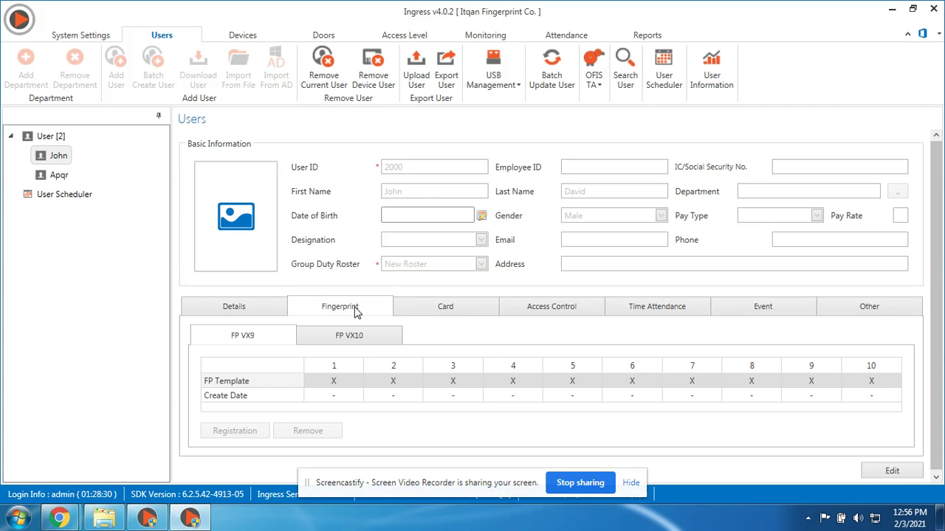
{"action": "left_click", "coordinate": [356, 336]}
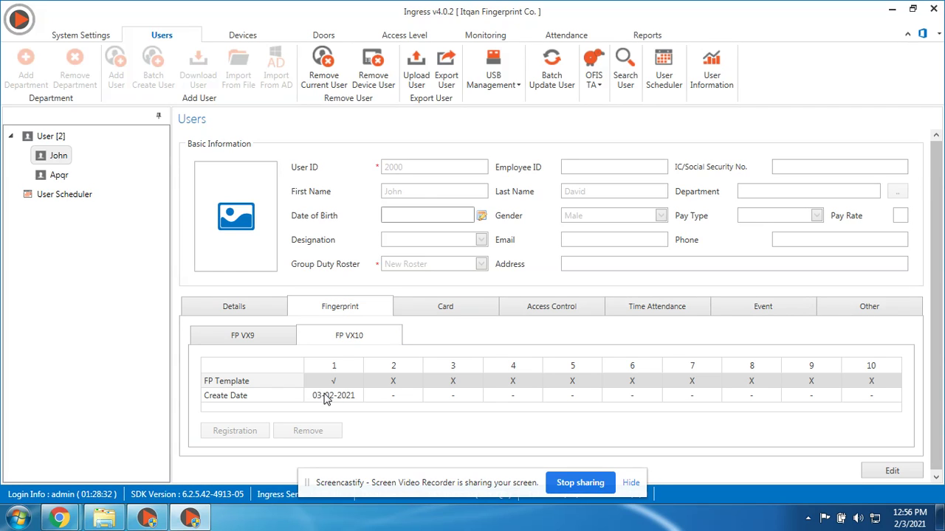
{"action": "left_click", "coordinate": [452, 308]}
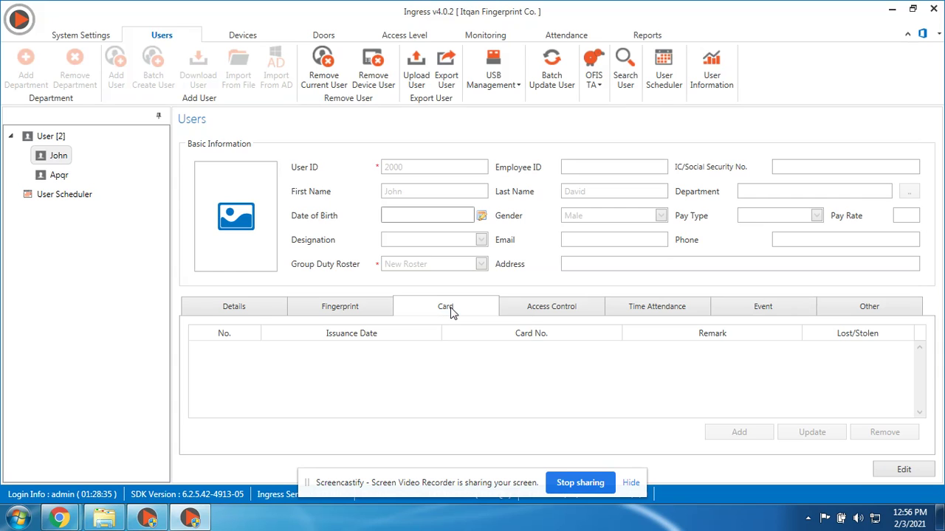
{"action": "left_click", "coordinate": [902, 471]}
{"action": "left_click", "coordinate": [739, 433]}
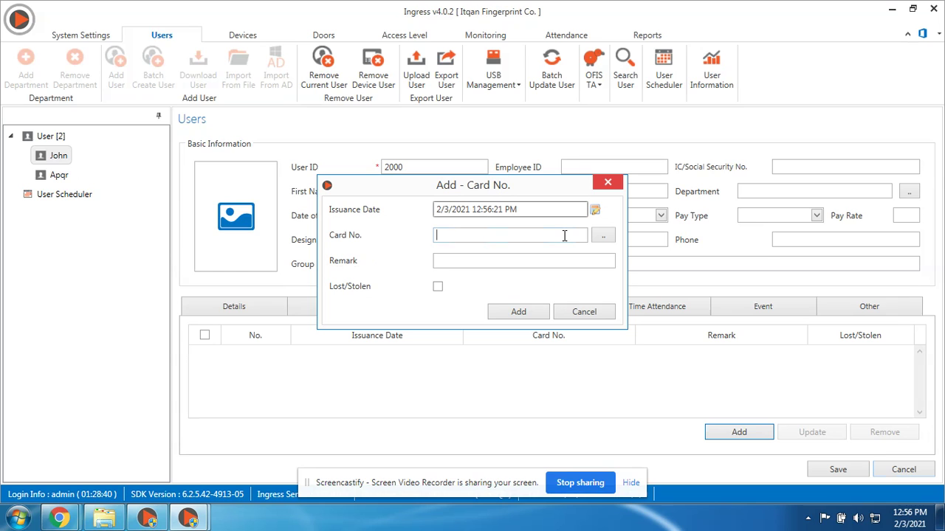
{"action": "left_click", "coordinate": [580, 312]}
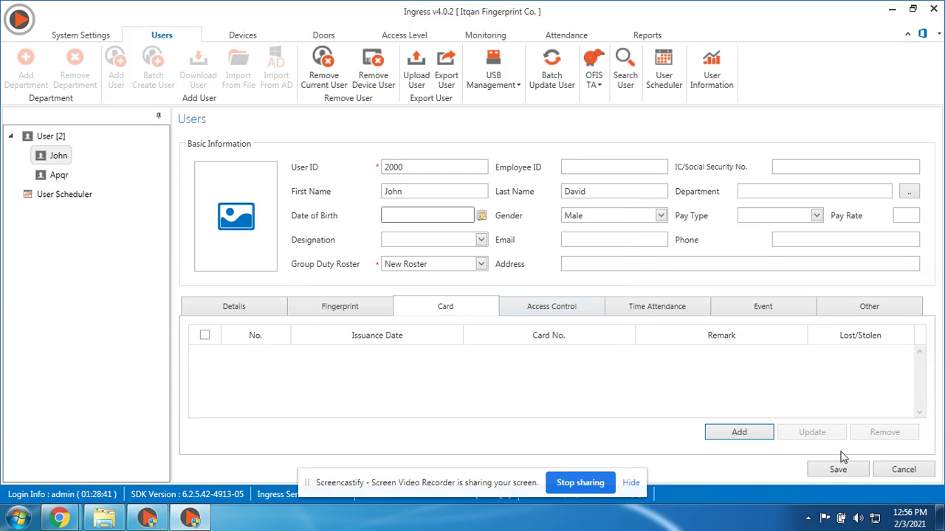
{"action": "left_click", "coordinate": [910, 472]}
Check access control, attendance calendar, this month's clocking events and remarks, ending on events
{"action": "left_click", "coordinate": [566, 318]}
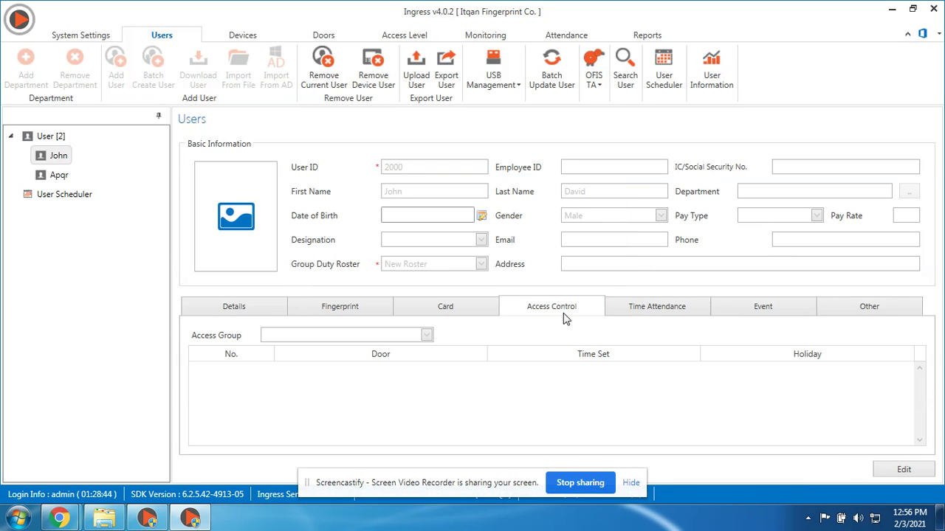
{"action": "left_click", "coordinate": [655, 310]}
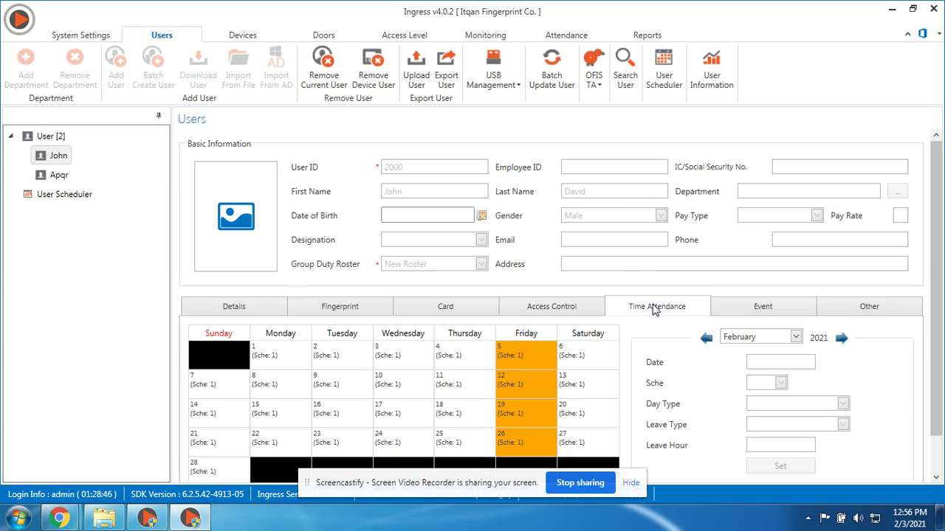
{"action": "left_click", "coordinate": [769, 313]}
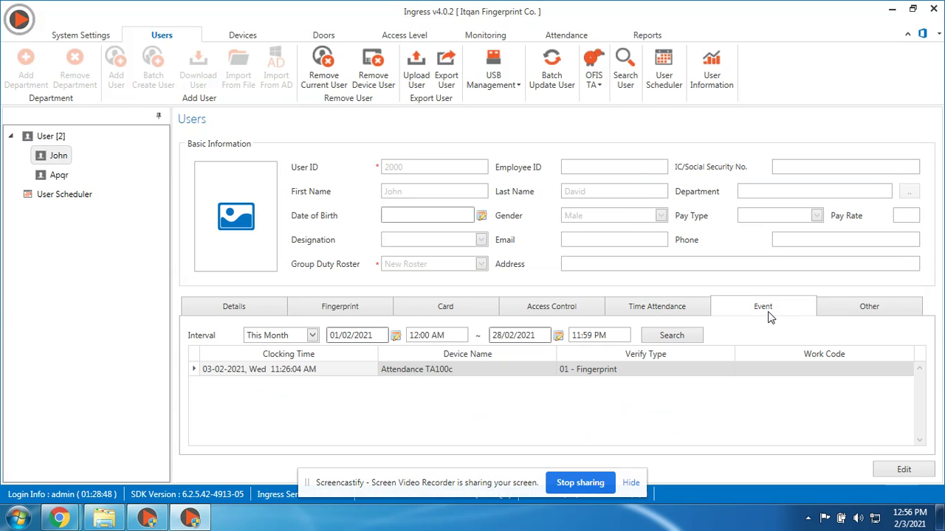
{"action": "left_click", "coordinate": [683, 342]}
{"action": "left_click", "coordinate": [860, 309]}
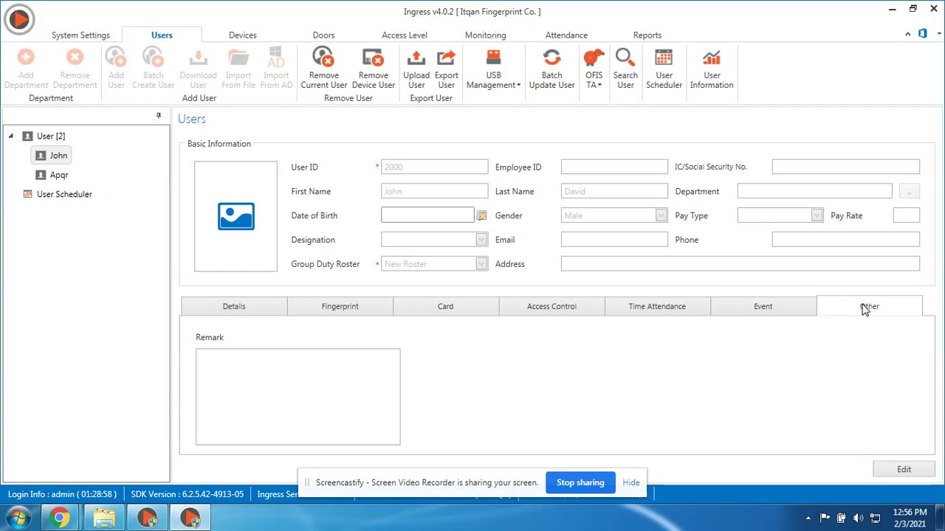
{"action": "left_click", "coordinate": [791, 310]}
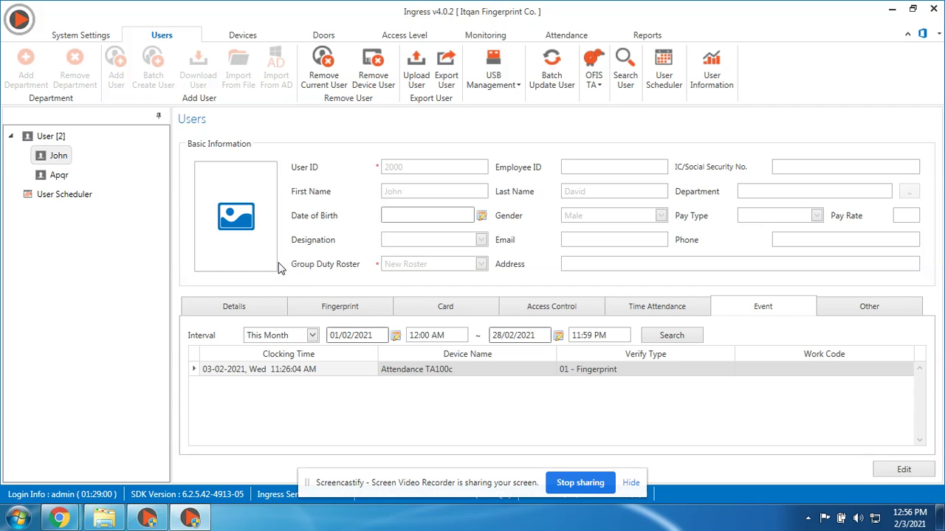
Select user Apqr (1000), show its Details tab, and put the record into edit mode
{"action": "left_click", "coordinate": [60, 174]}
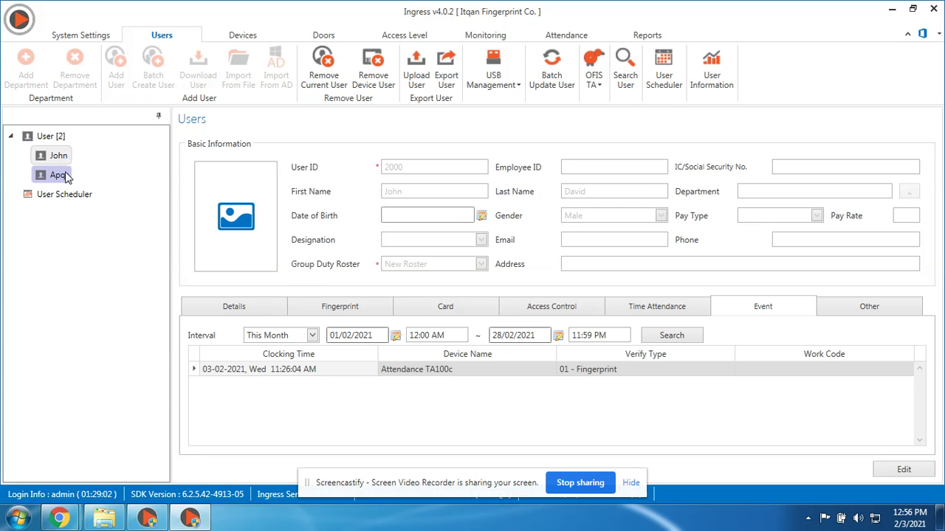
{"action": "left_click", "coordinate": [232, 307]}
{"action": "left_click", "coordinate": [892, 468]}
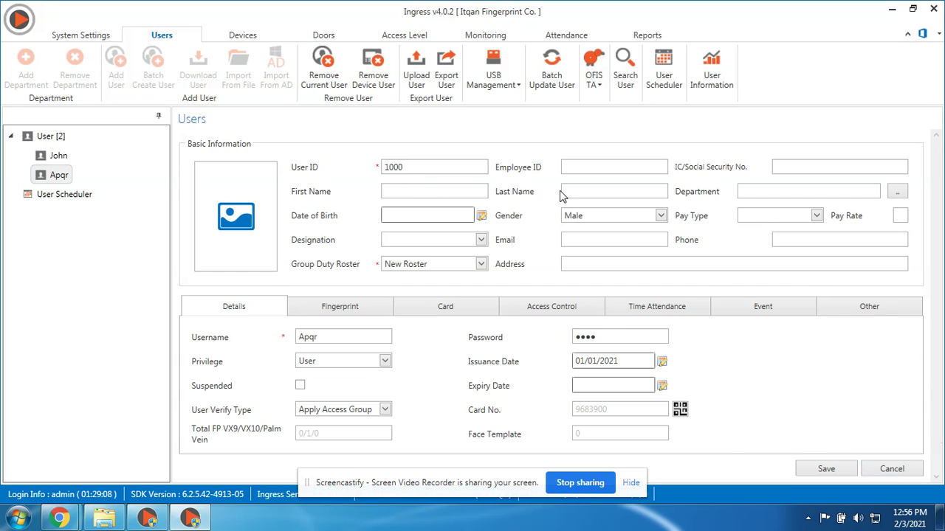
{"action": "left_click", "coordinate": [926, 413]}
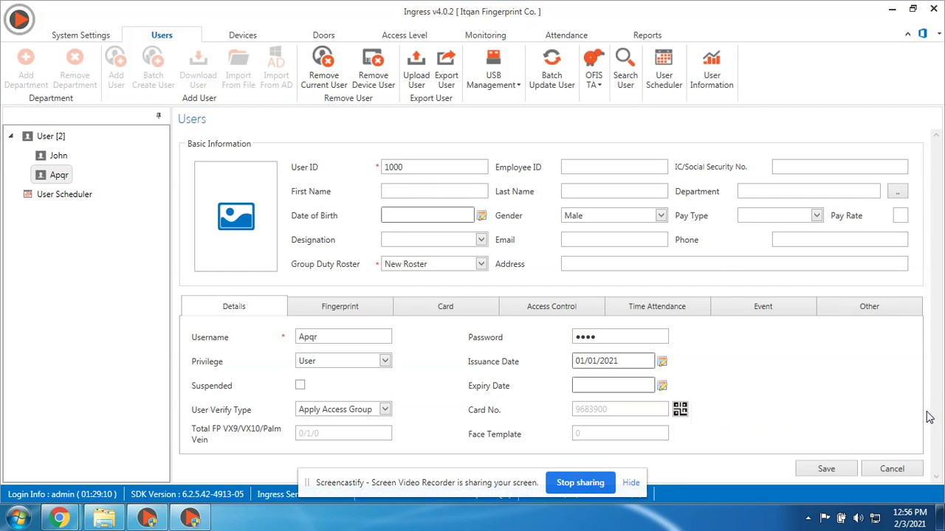